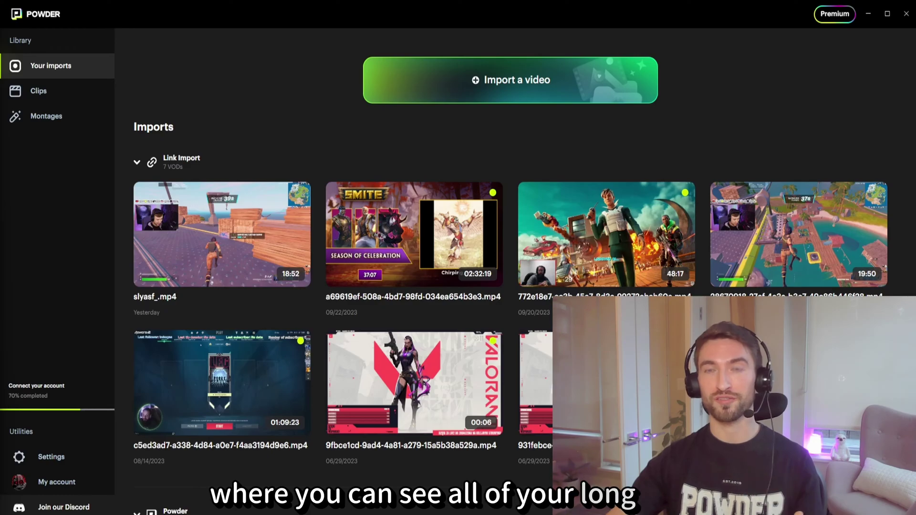
Look through the clips library and its game filter options, and open the montages page.
click(469, 90)
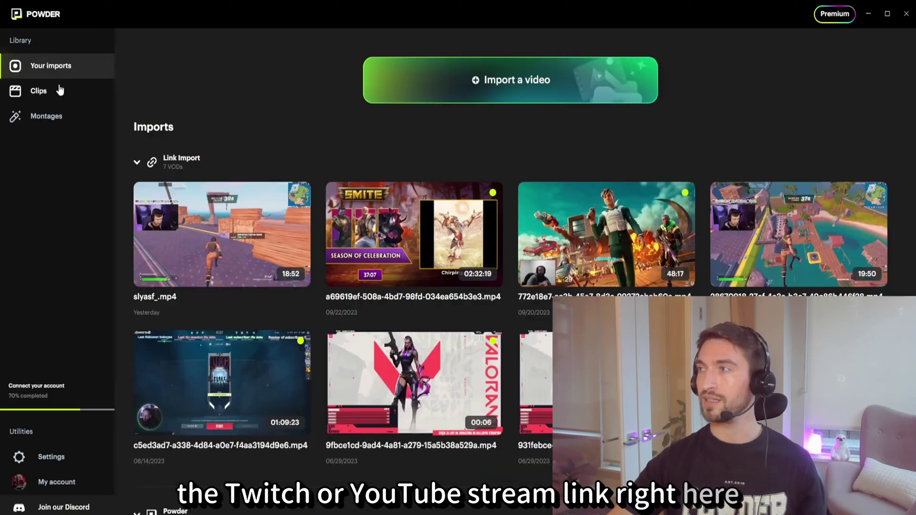
click(61, 90)
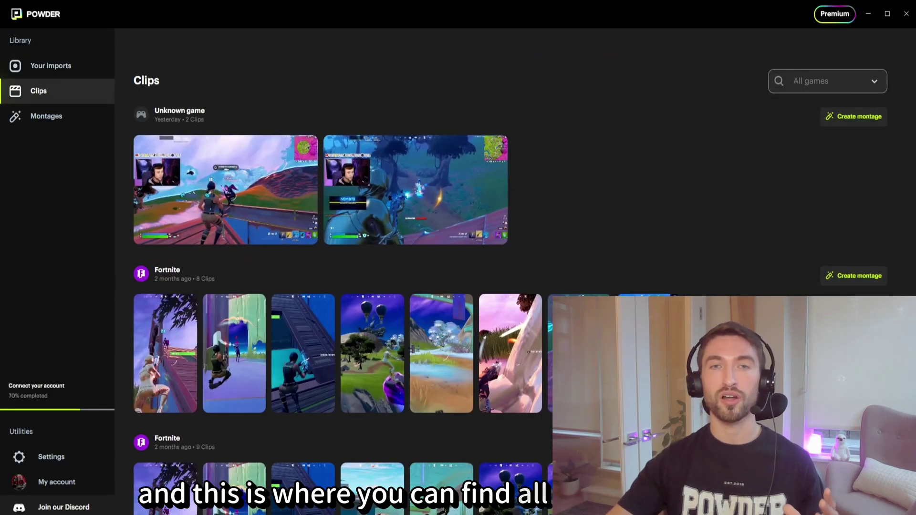
click(801, 73)
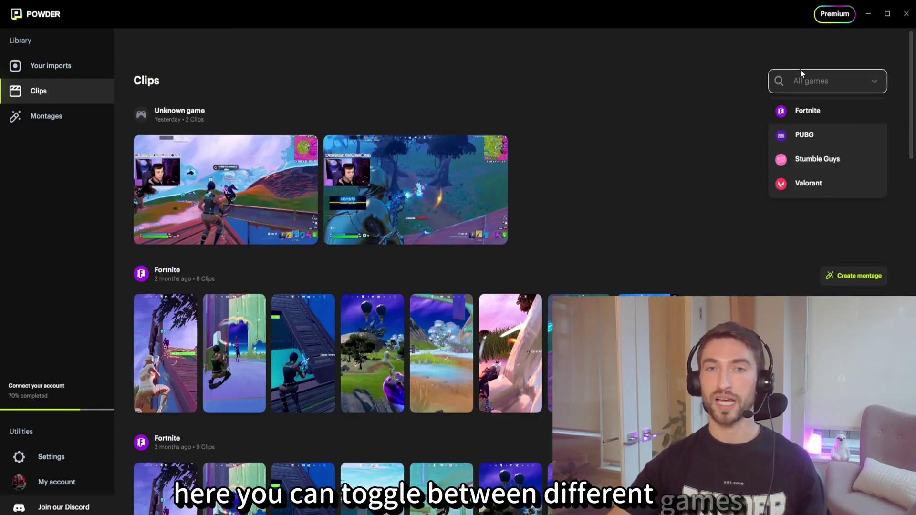
click(585, 58)
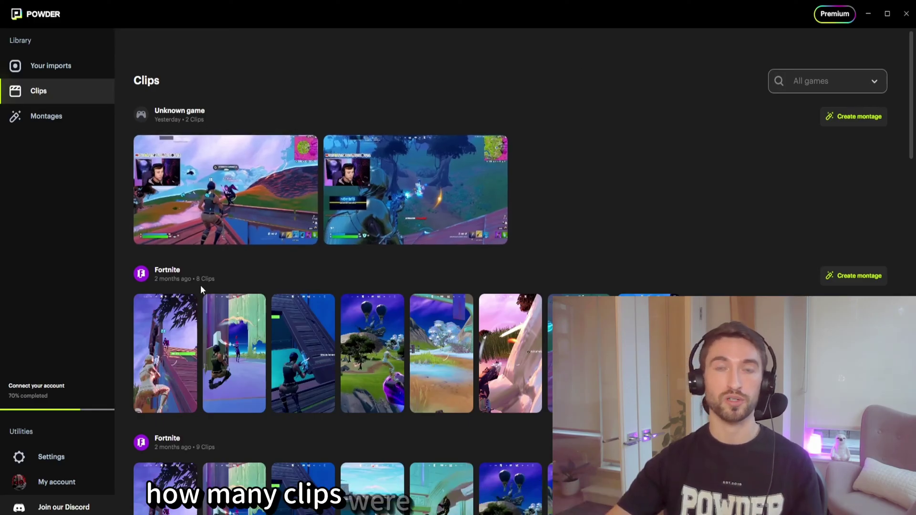
click(43, 117)
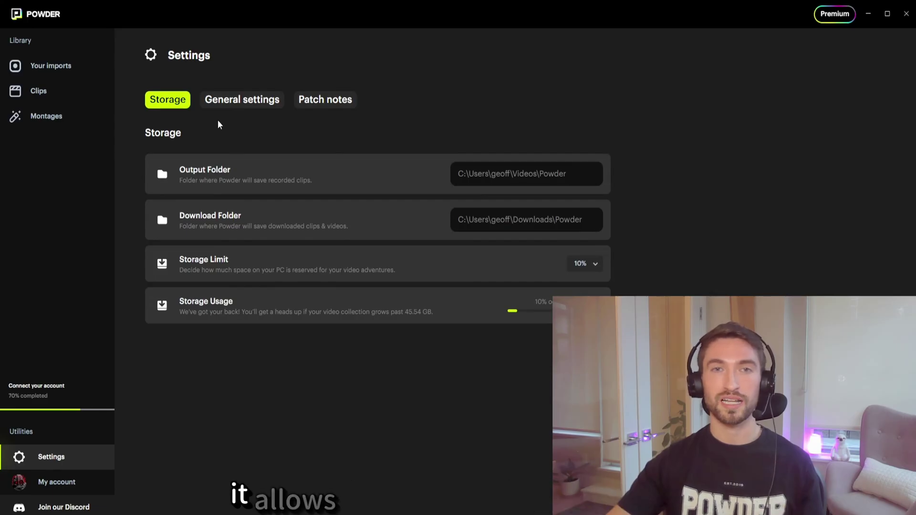
Review the general settings and the patch notes, and open the account page.
click(233, 102)
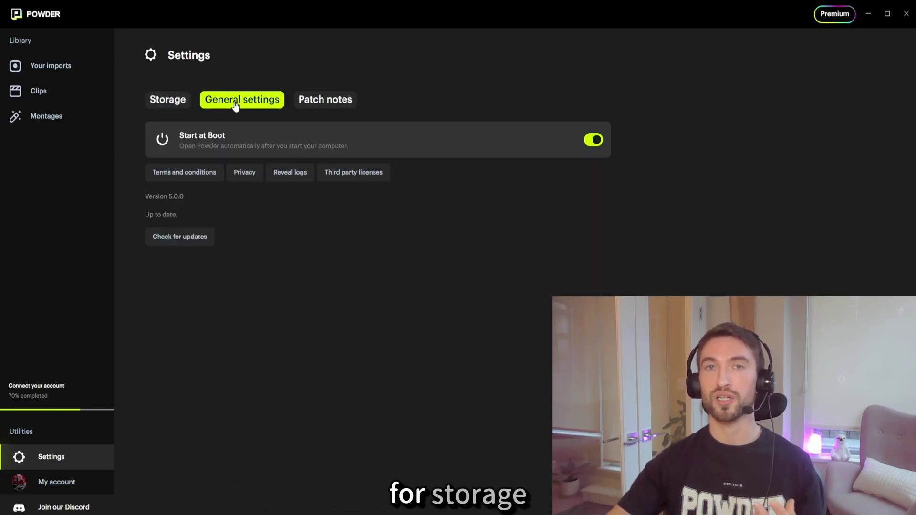
click(309, 103)
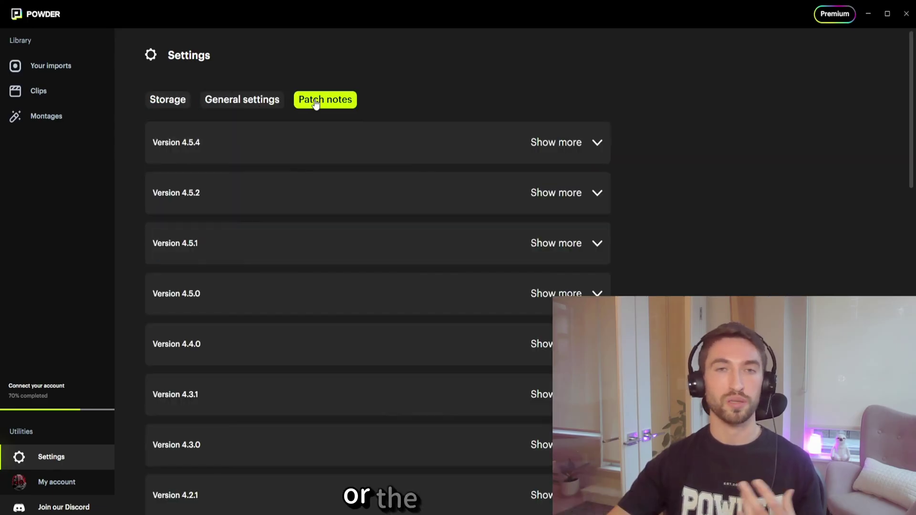
click(53, 482)
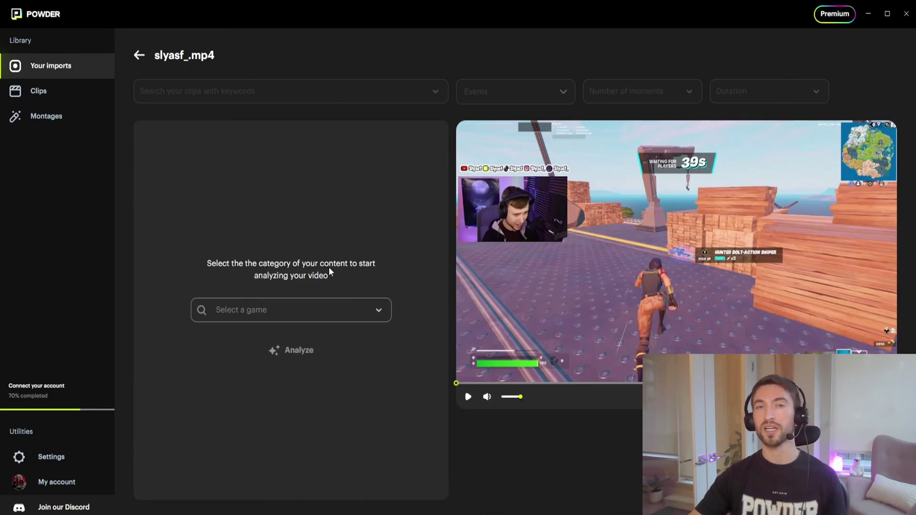
Set the content category of slyasf_.mp4 to Fortnite and start analyzing the video.
click(329, 311)
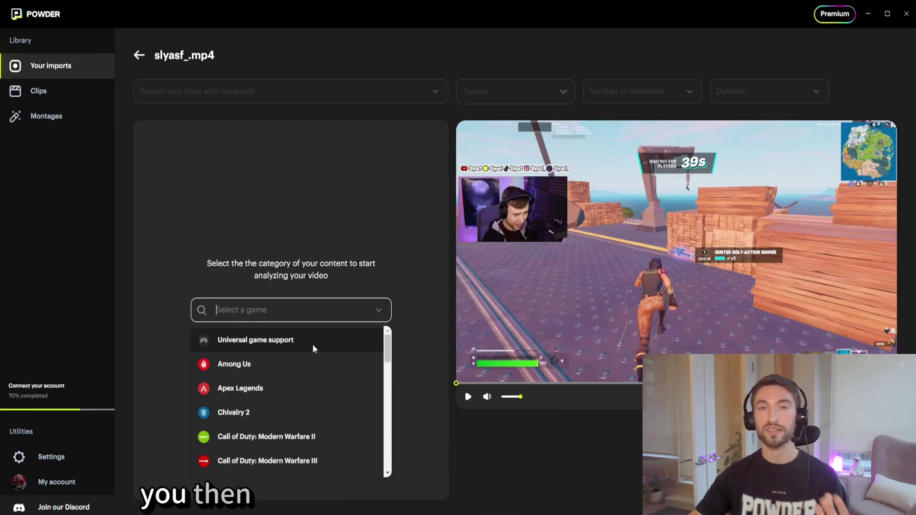
scroll(313, 345, down, 3)
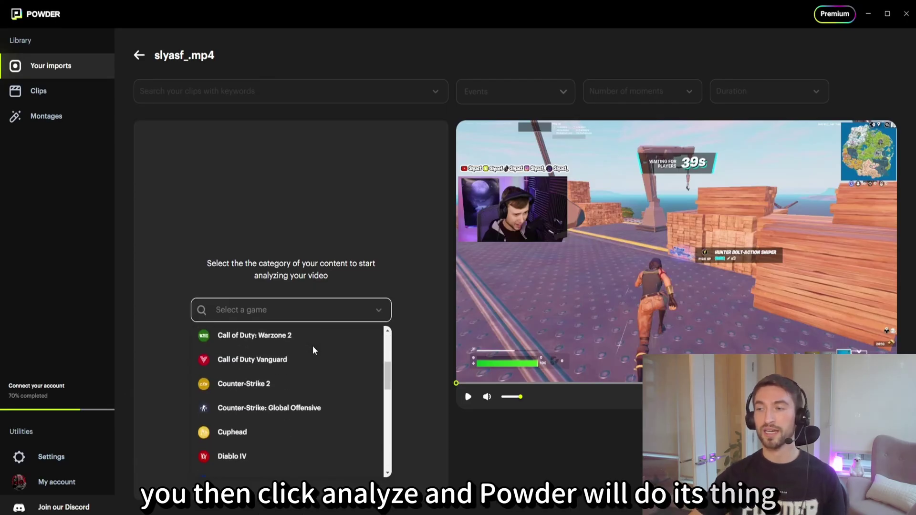
scroll(313, 351, down, 4)
click(274, 424)
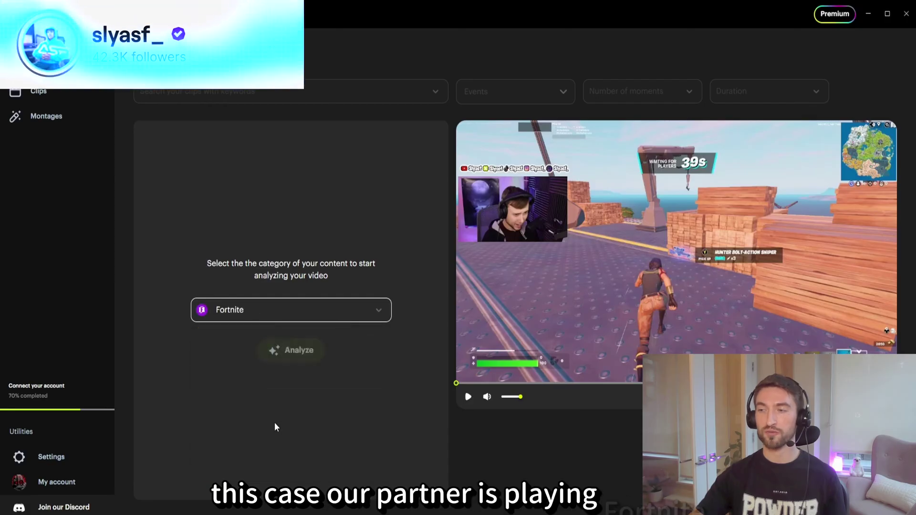
click(301, 352)
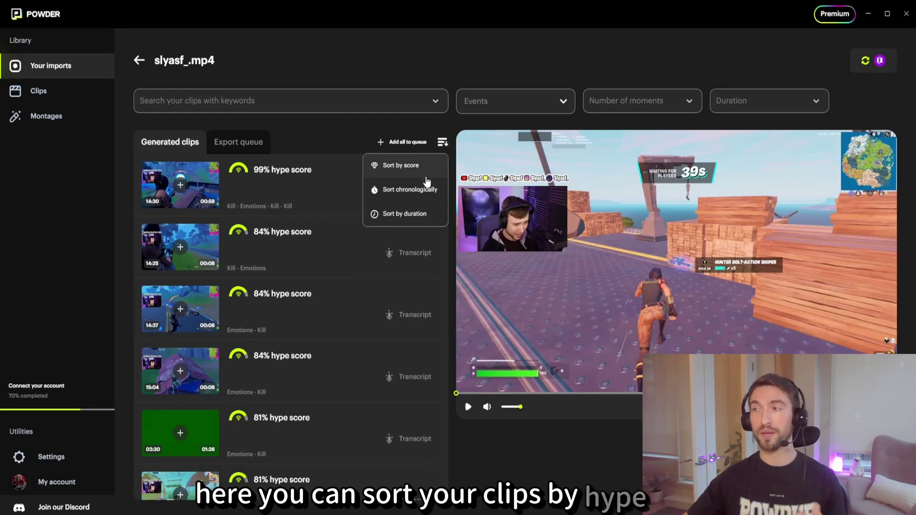
Close the sort options, read the transcript of the 99% hype score clip and briefly play the clip.
click(320, 135)
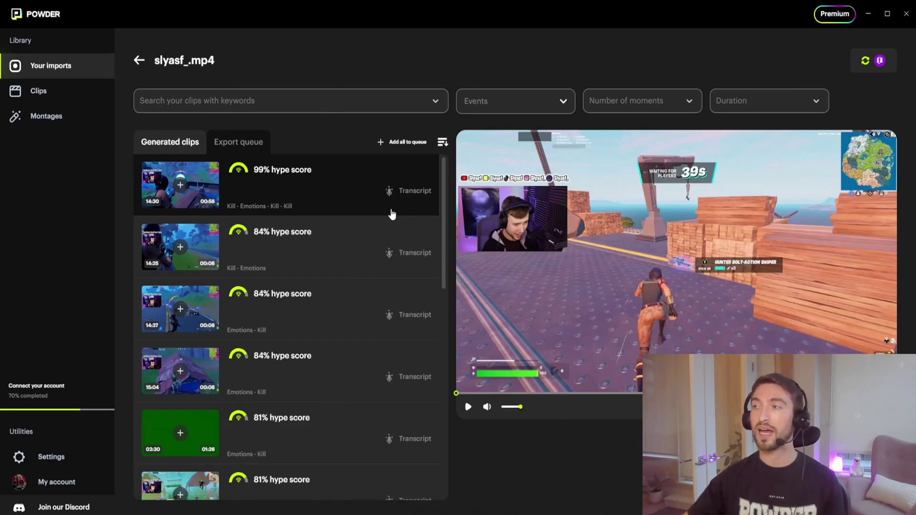
click(413, 195)
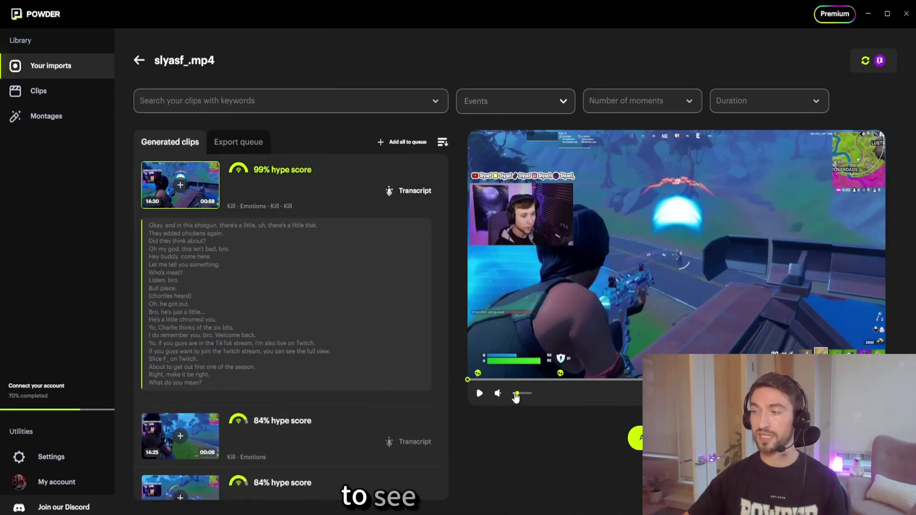
click(477, 396)
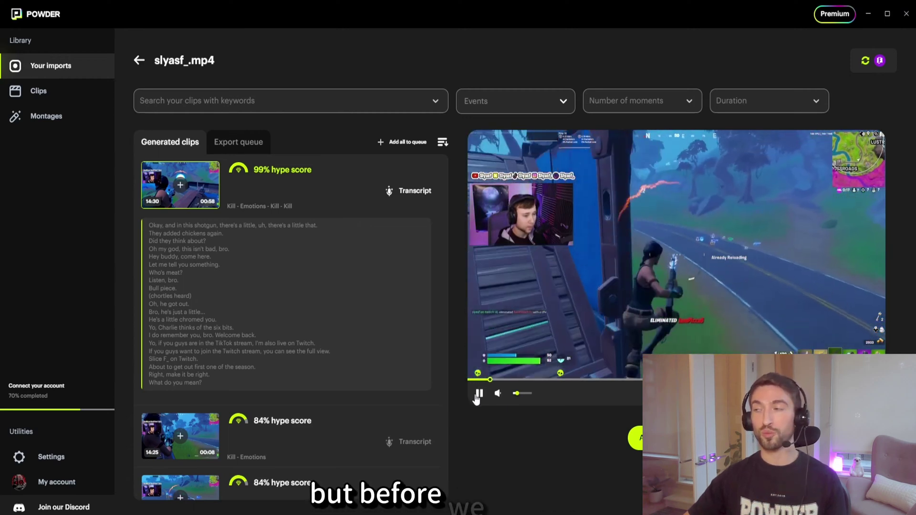
click(478, 395)
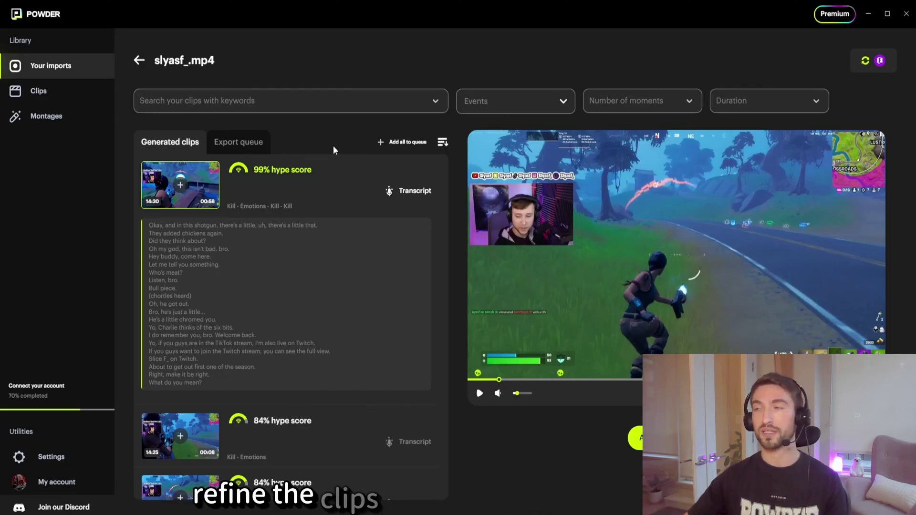
click(414, 197)
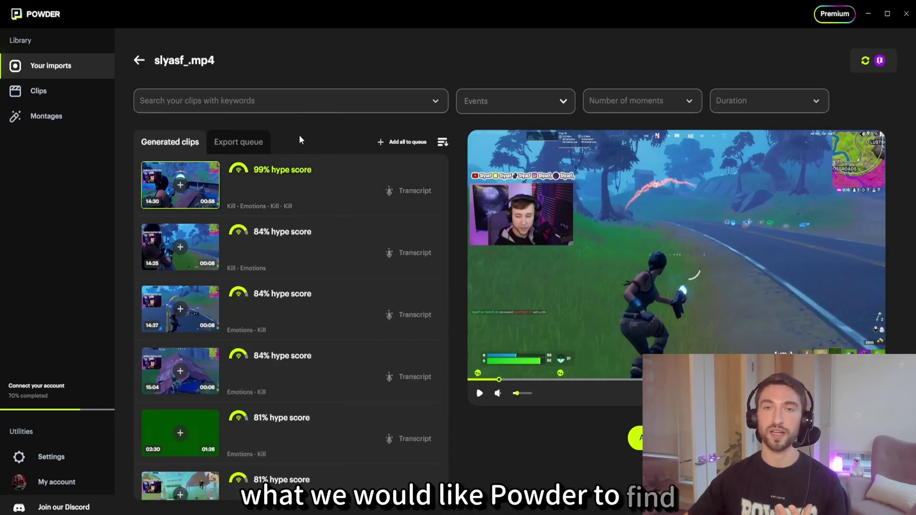
Search the generated clips for the keywords TikTok and Twitch, and open the transcript of the highest-scoring clip.
click(320, 100)
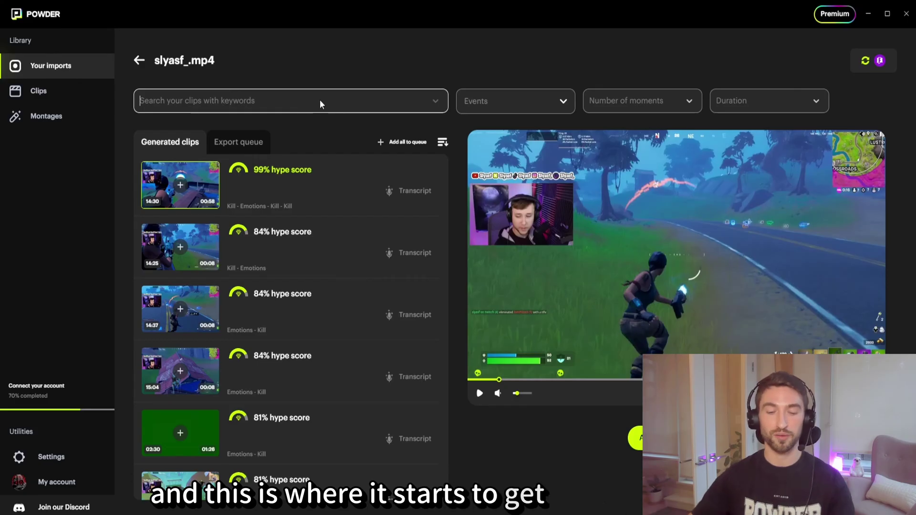
text(Tik)
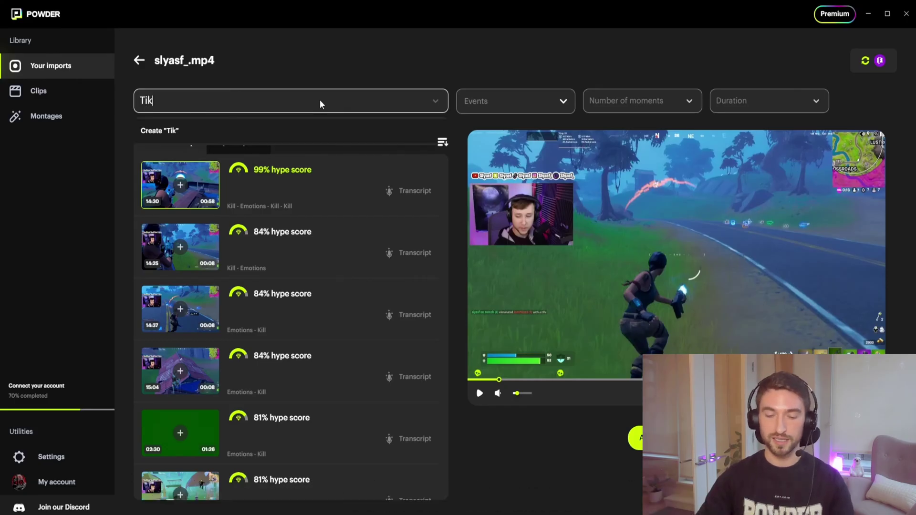
text(Tok)
key(Return)
text(Twitch)
key(Return)
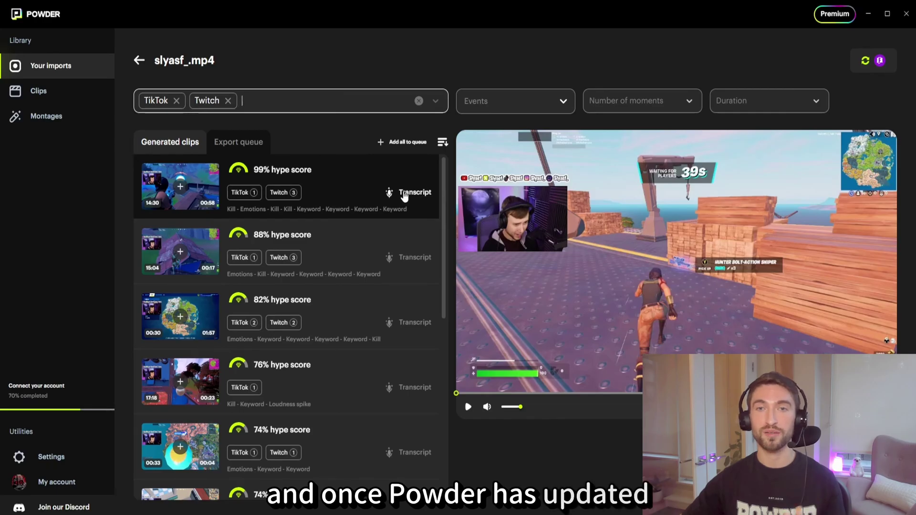
click(403, 193)
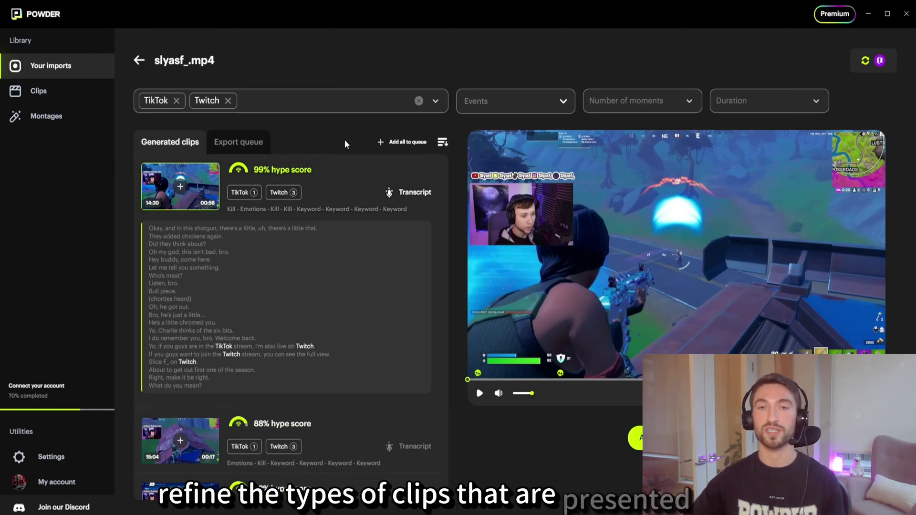
Examine the filter options for event types, number of moments and clip duration.
click(535, 103)
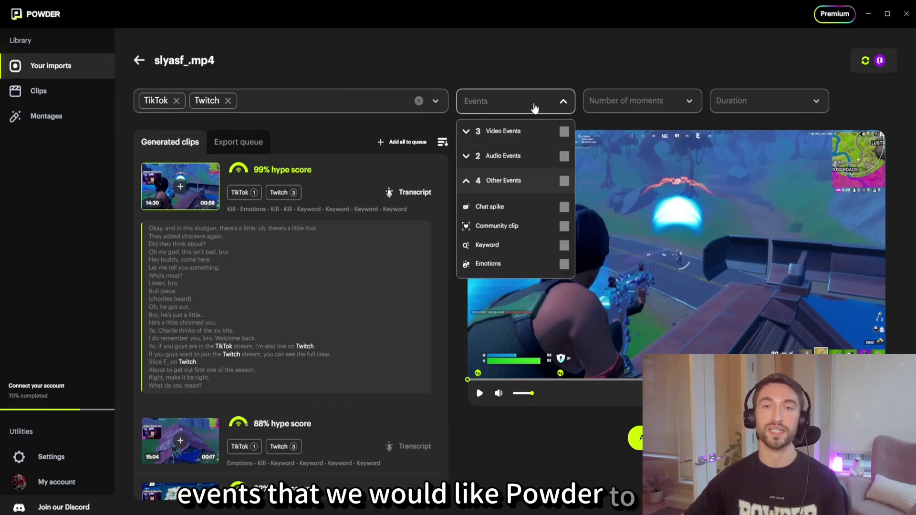
click(465, 131)
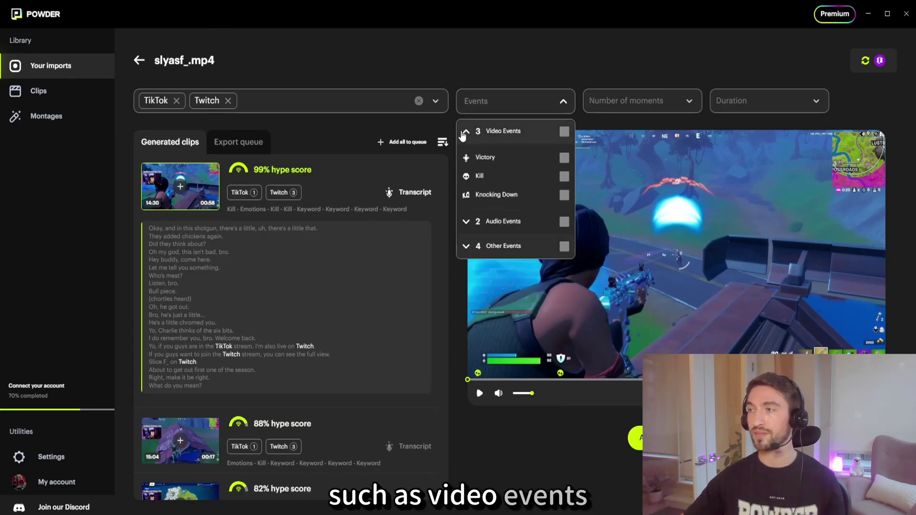
click(465, 252)
click(466, 227)
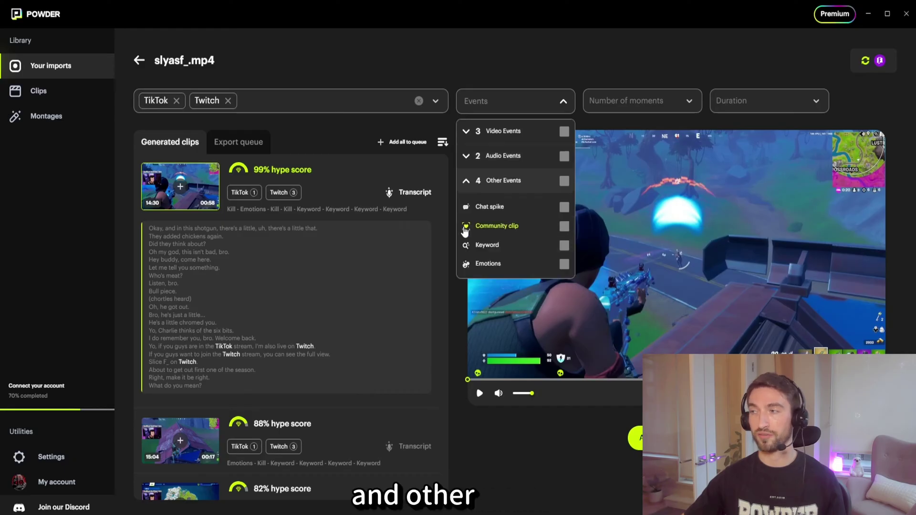
click(647, 101)
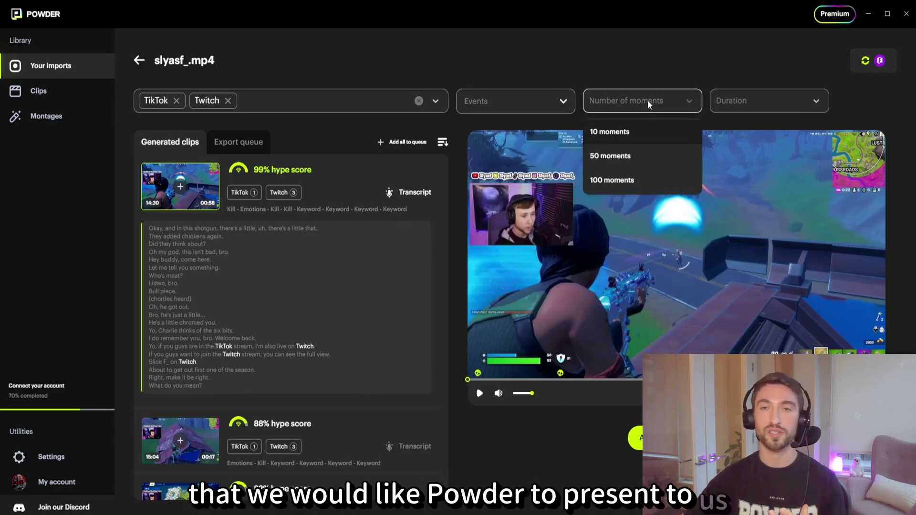
click(781, 101)
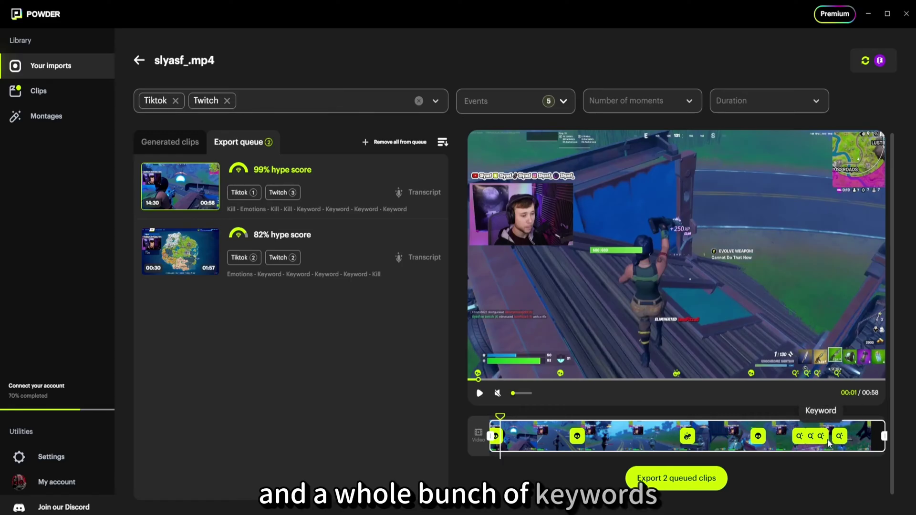
Read the transcripts of both clips in the export queue, loading the 82% hype score clip in the player.
click(407, 194)
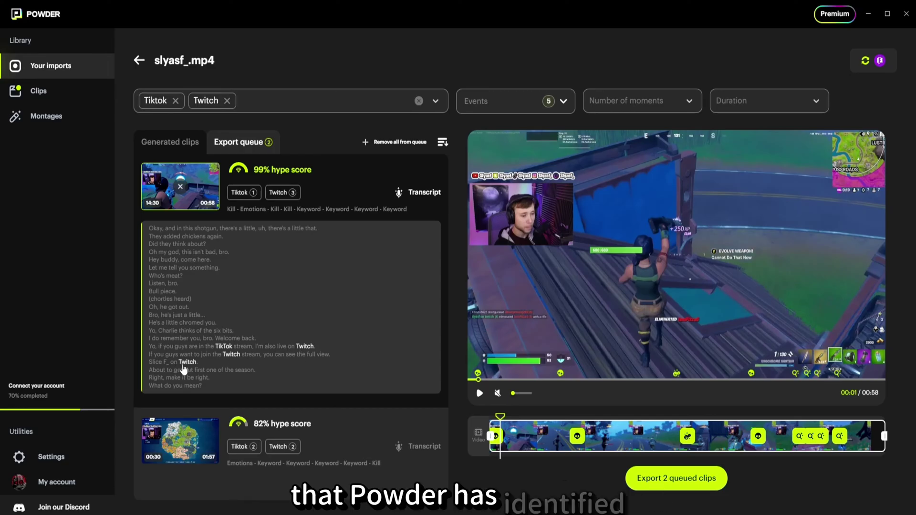
click(337, 436)
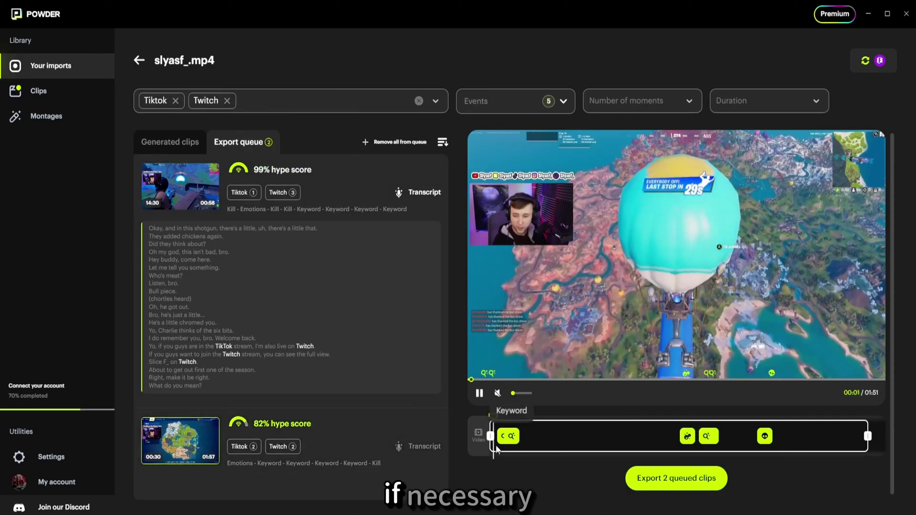
click(418, 446)
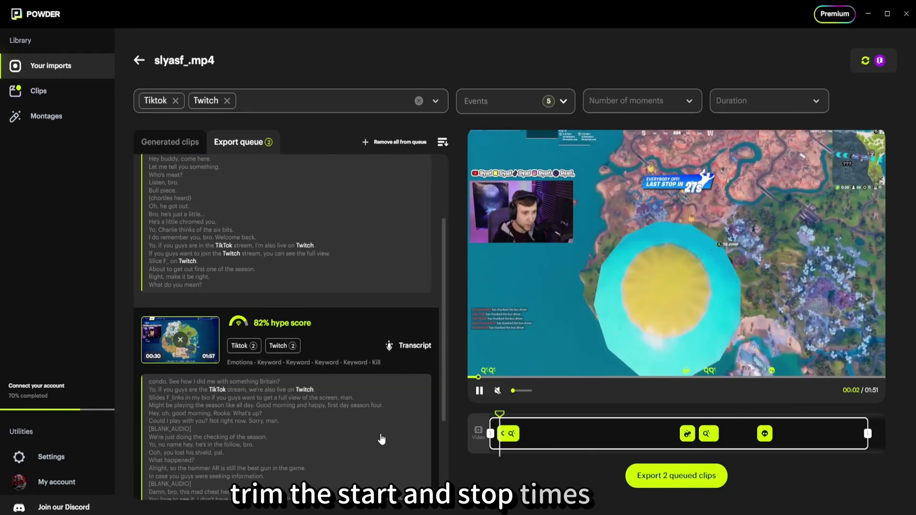
scroll(377, 438, down, 1)
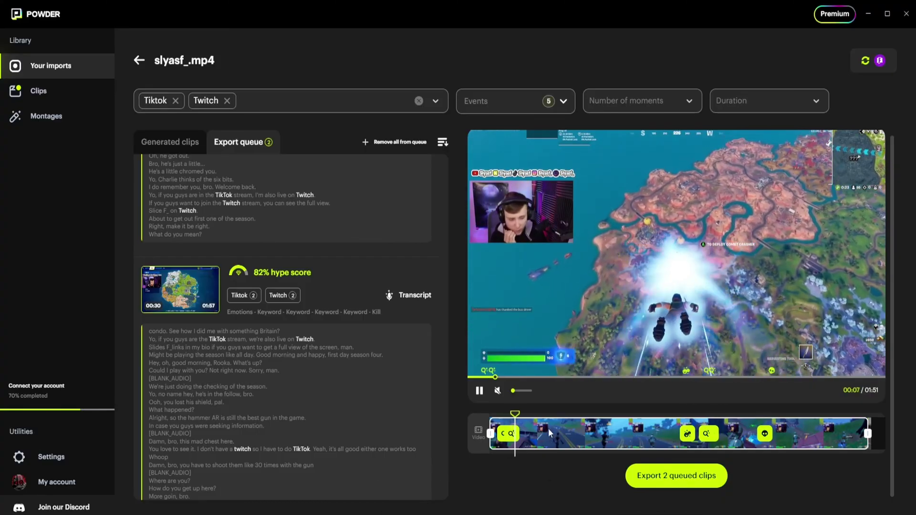
Trim the end of the 82% hype score clip to a length of about 01:25 and export both queued clips.
drag(863, 442, 777, 434)
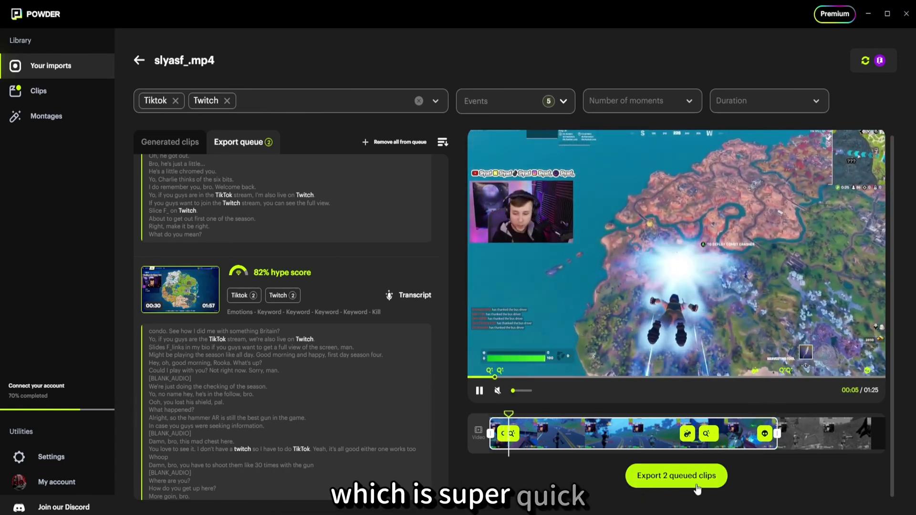
click(680, 477)
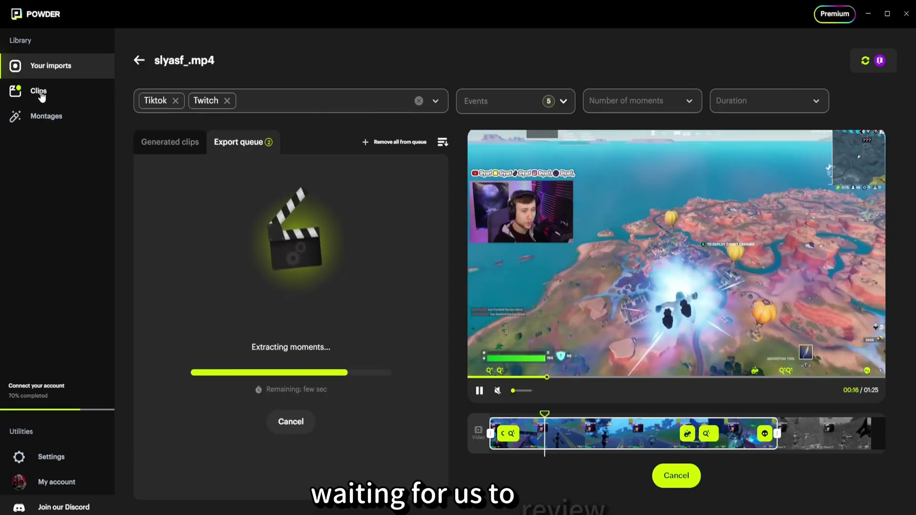
Switch the newly exported 57-second clip in the clips library to vertical format and open its TikTok post preview.
click(41, 95)
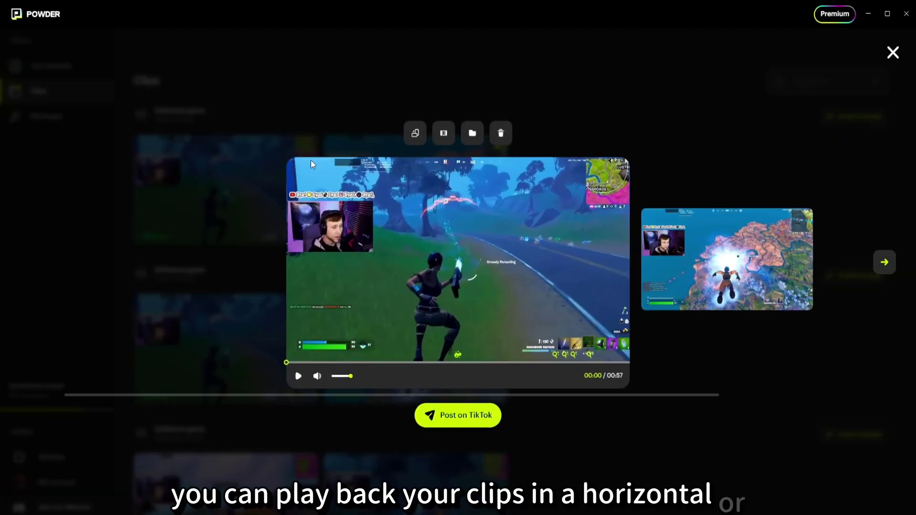
click(416, 134)
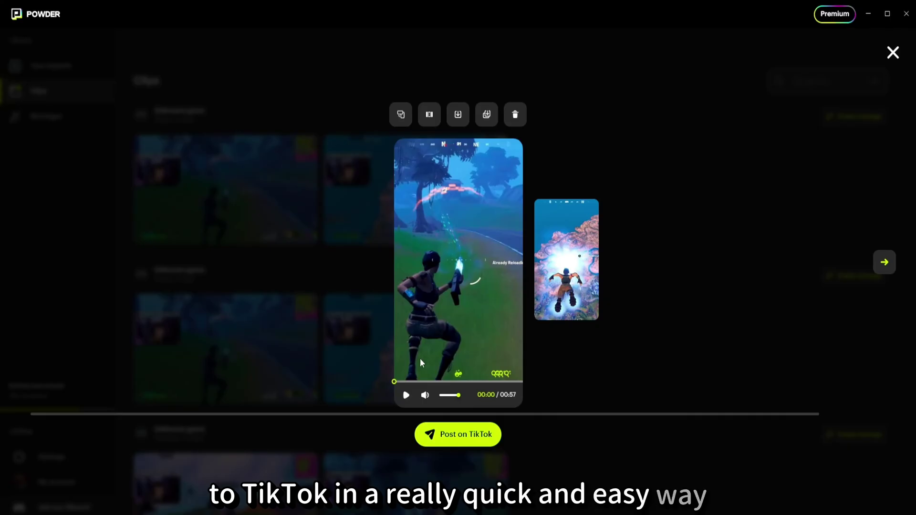
click(458, 438)
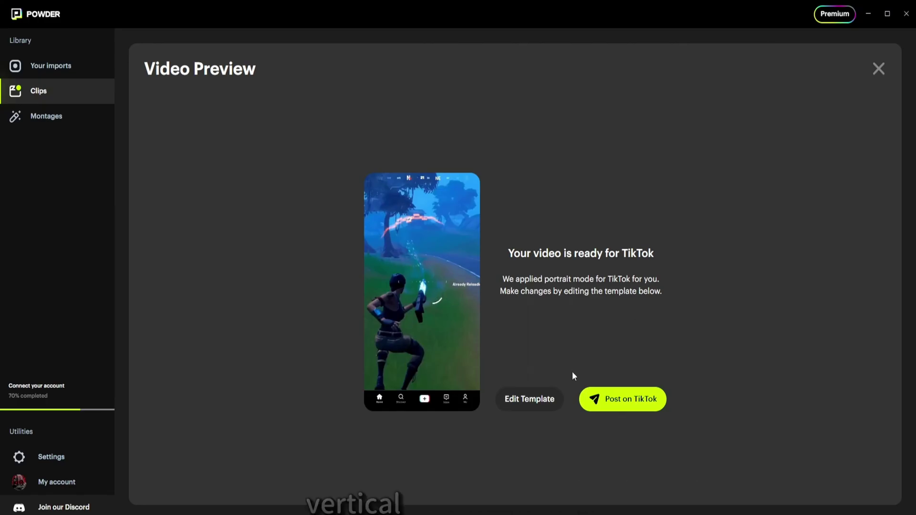
Open the TikTok clip's template for editing and import the saved Fortnite Template in place of the default layout.
click(534, 400)
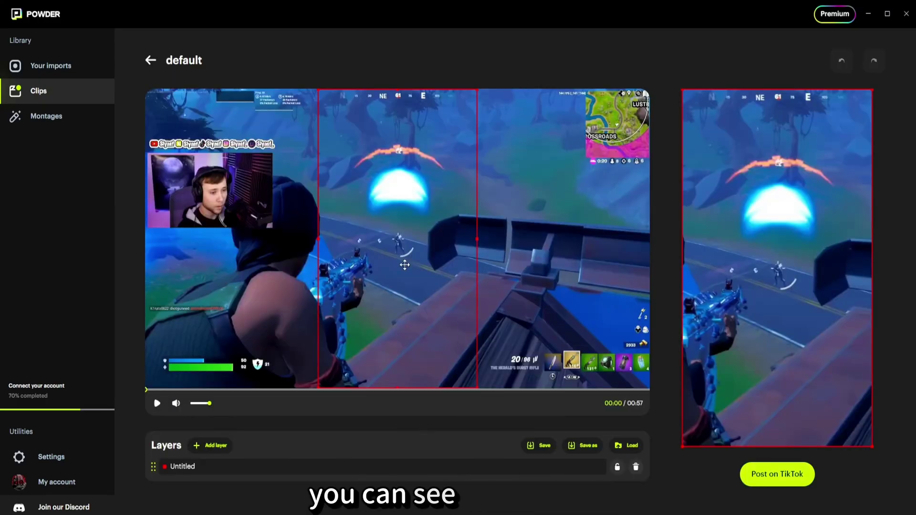
mouse_move(396, 264)
mouse_down()
mouse_move(379, 263)
mouse_move(392, 268)
mouse_up()
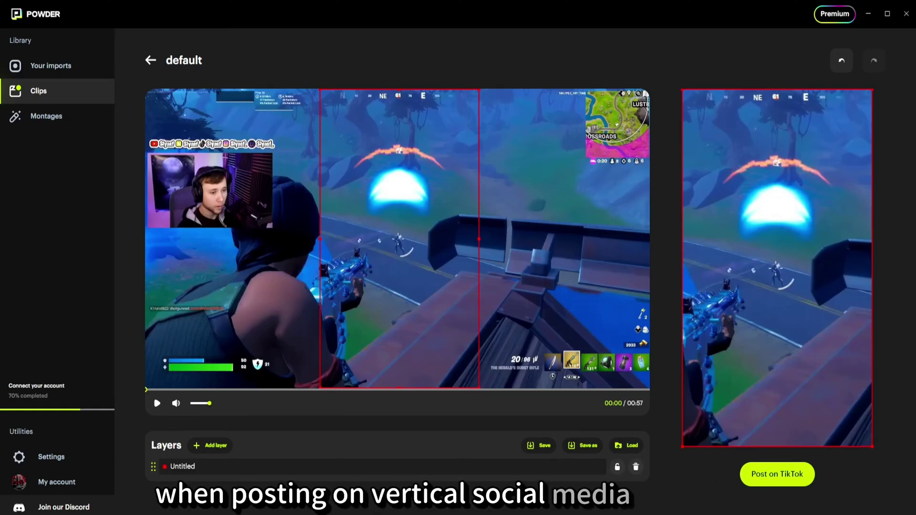
click(630, 447)
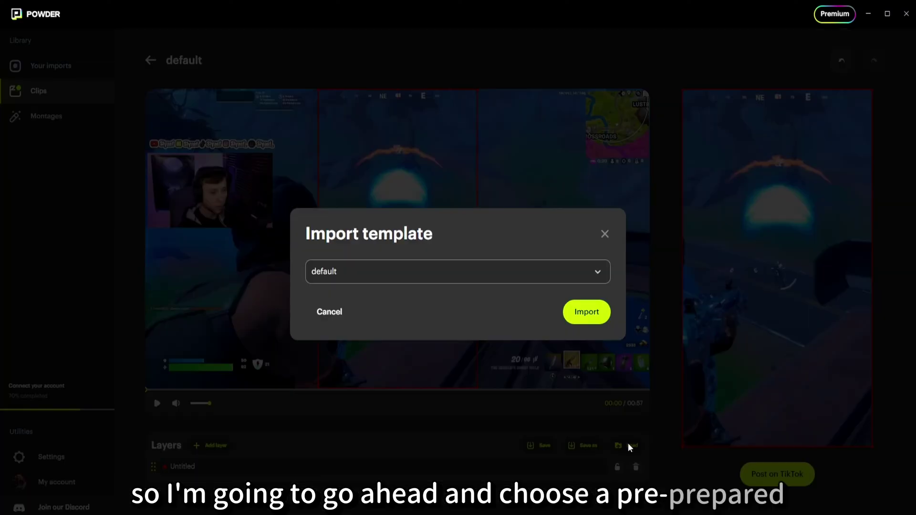
click(489, 282)
scroll(472, 330, down, 2)
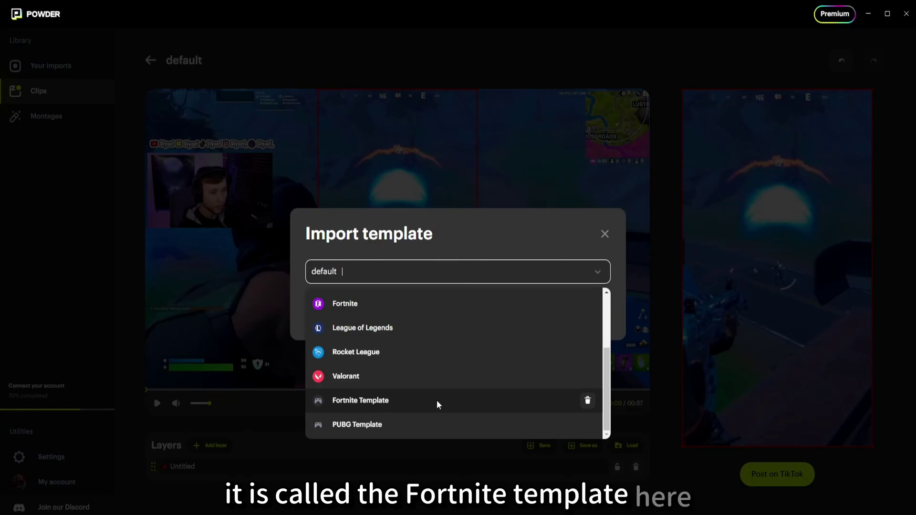
scroll(437, 396, up, 2)
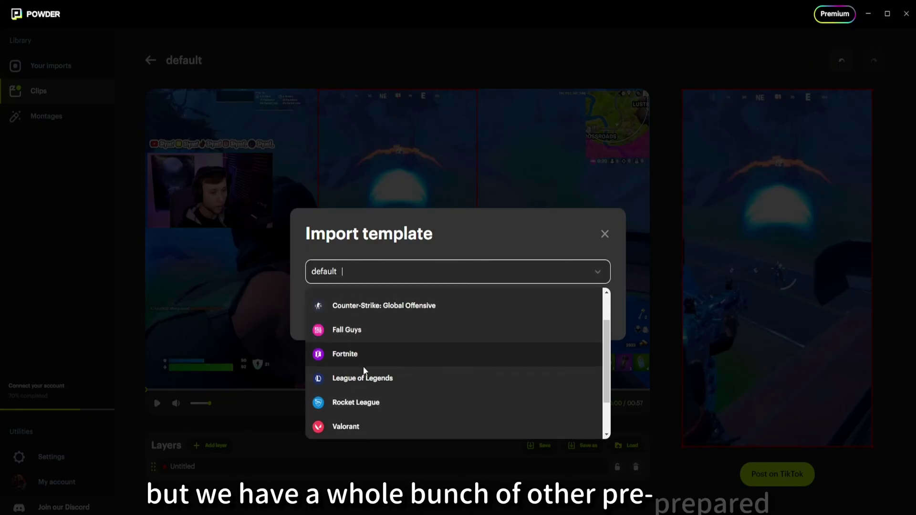
scroll(384, 377, down, 2)
click(379, 402)
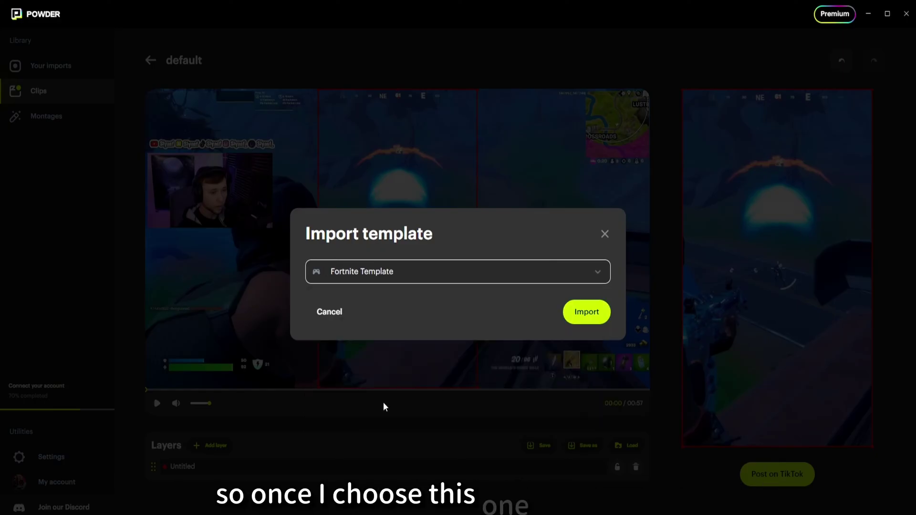
click(578, 314)
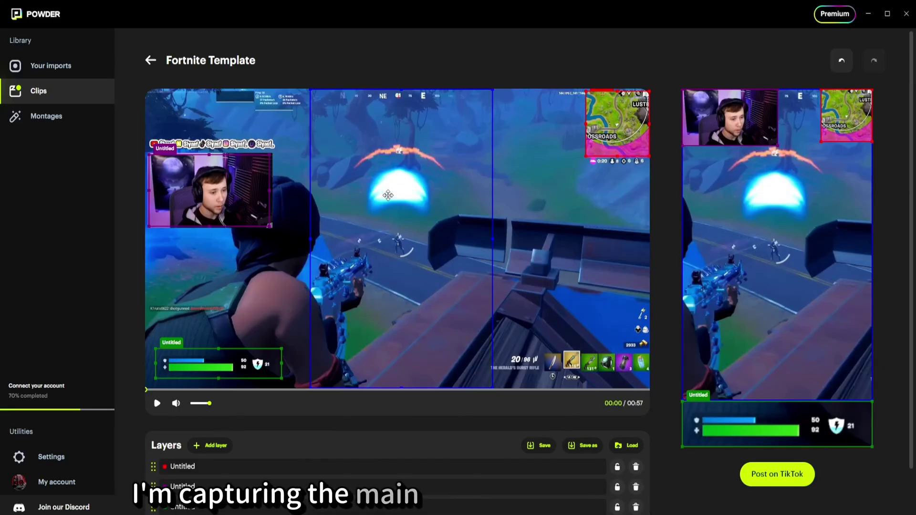
Try different horizontal positions for the main gameplay capture area, shifting it slightly right of the frame's centre, and undo the last move.
drag(388, 195, 409, 216)
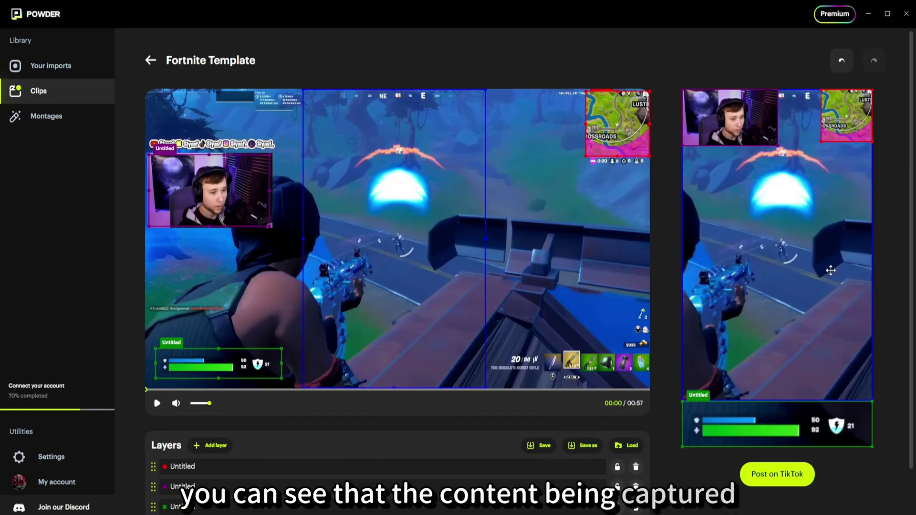
drag(385, 260, 414, 268)
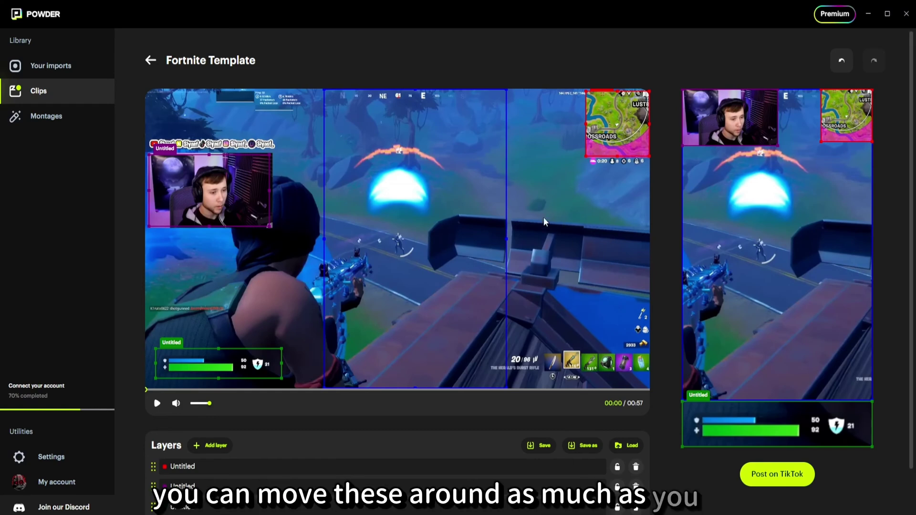
mouse_move(450, 208)
mouse_down()
mouse_move(493, 209)
mouse_move(454, 209)
mouse_up()
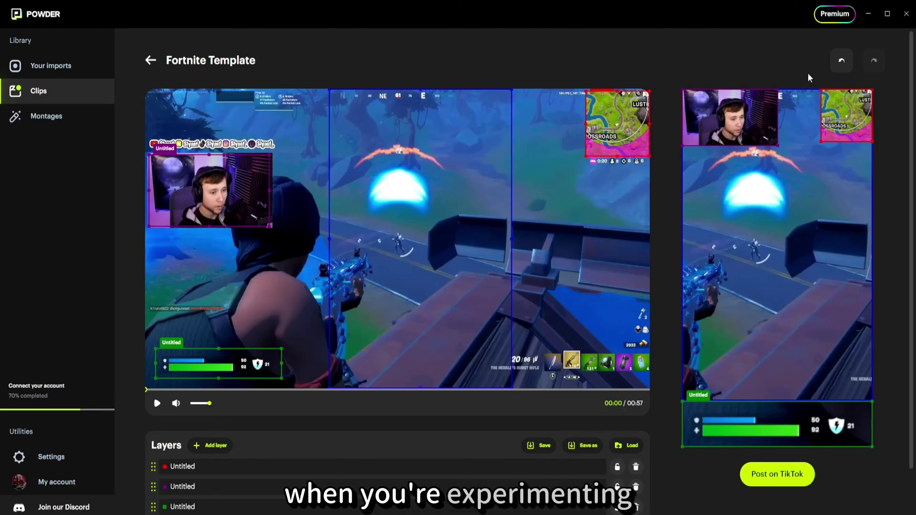
click(843, 61)
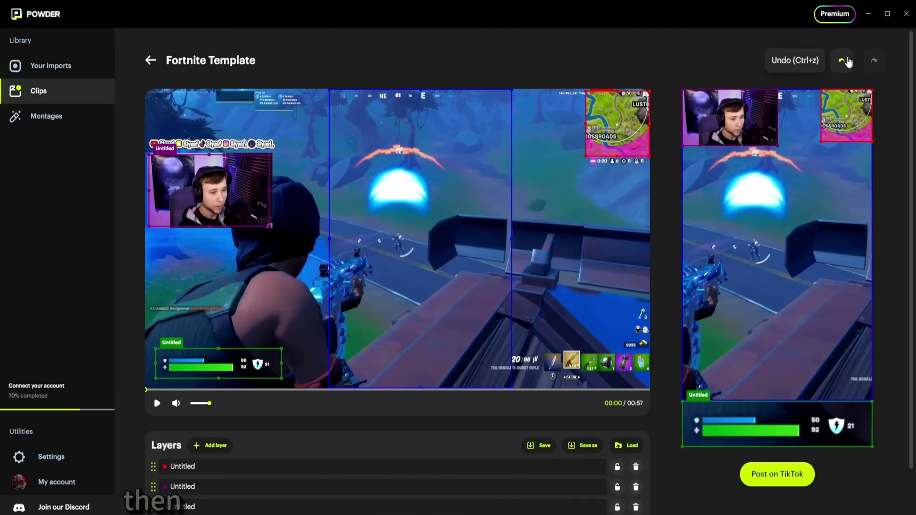
click(847, 61)
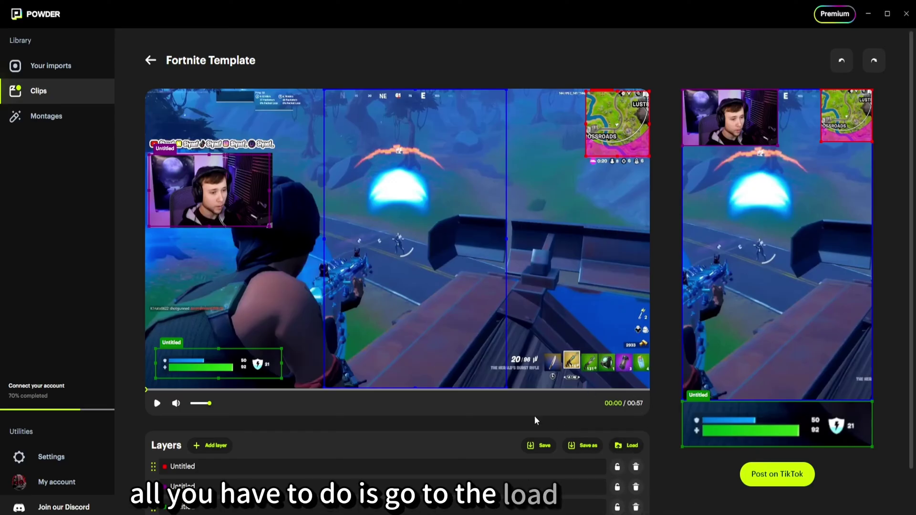
Start posting the vertical clip with the adjusted template to TikTok.
scroll(533, 419, down, 1)
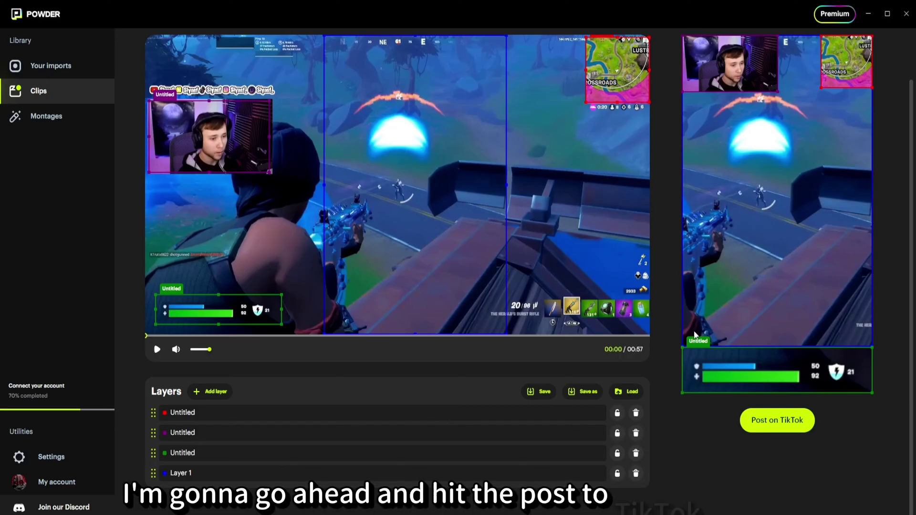
click(775, 429)
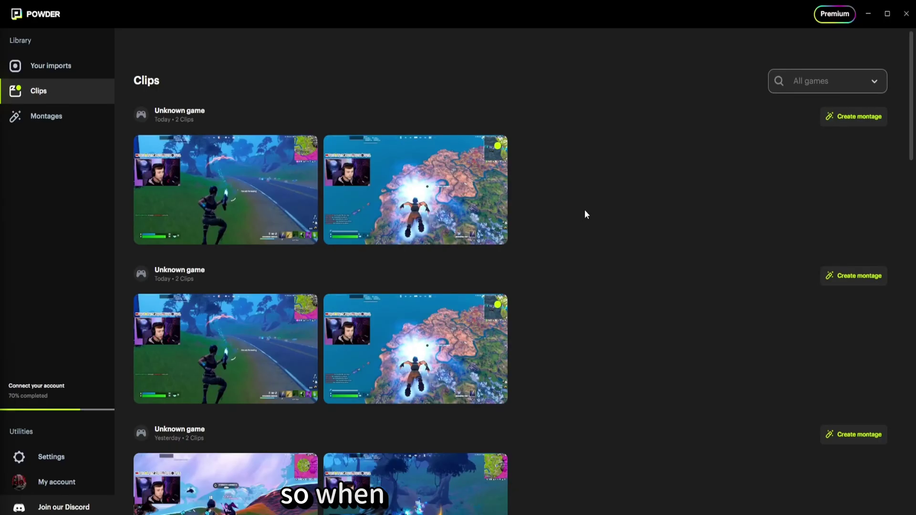
Create a vertical montage from the 8-clip Fortnite group in the clips library, applying the Fortnite template.
scroll(585, 210, down, 3)
scroll(611, 163, up, 1)
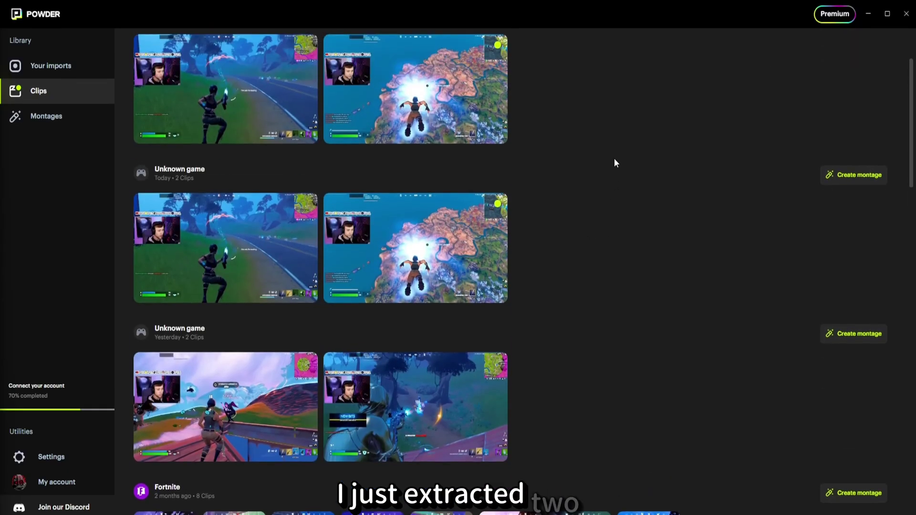
scroll(590, 137, down, 4)
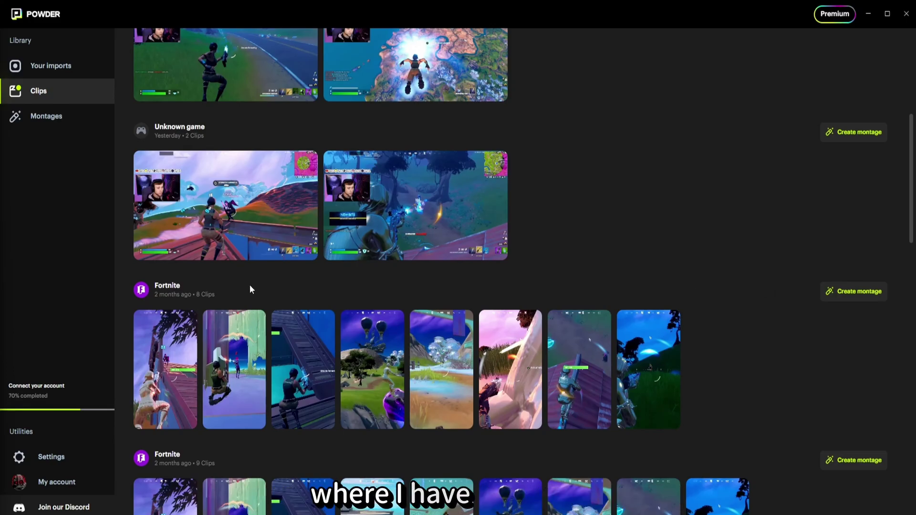
click(859, 294)
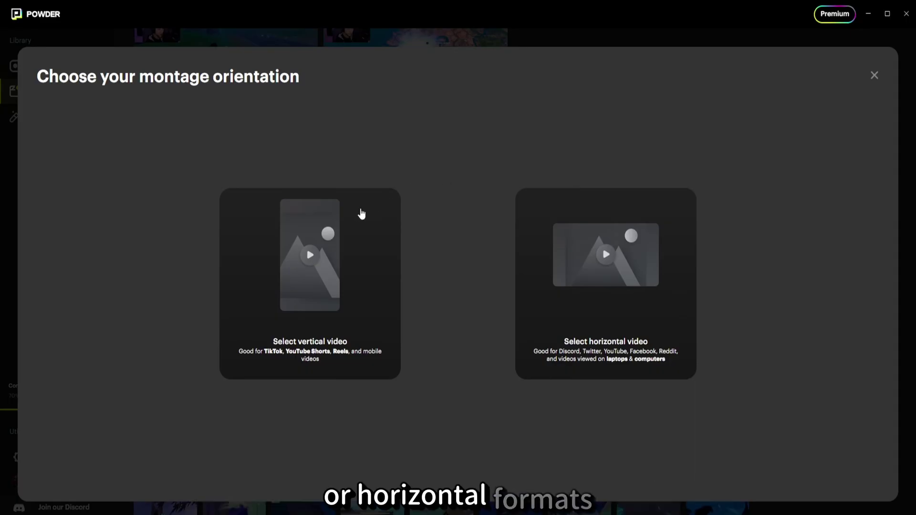
click(297, 230)
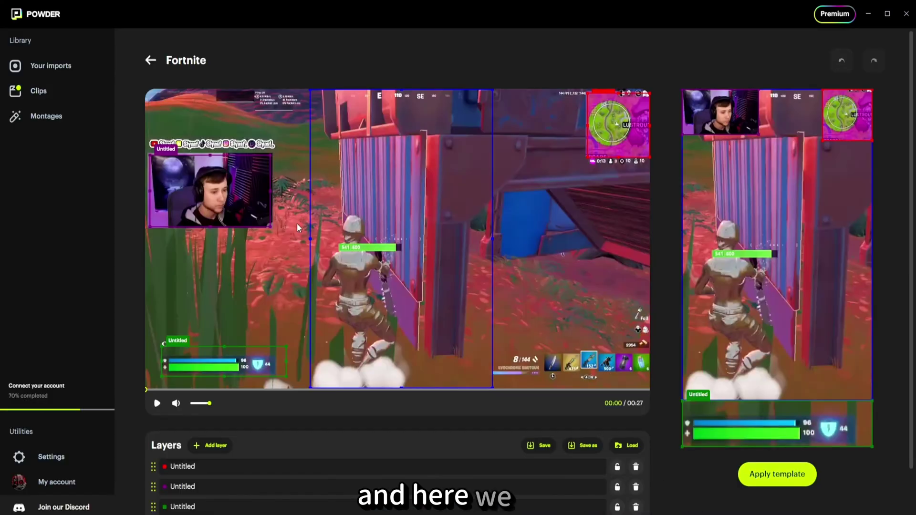
scroll(297, 224, down, 1)
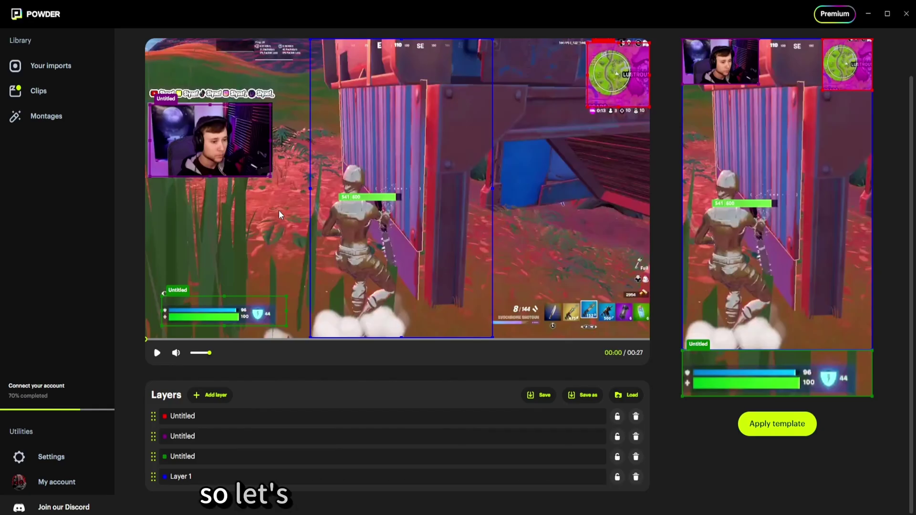
click(778, 426)
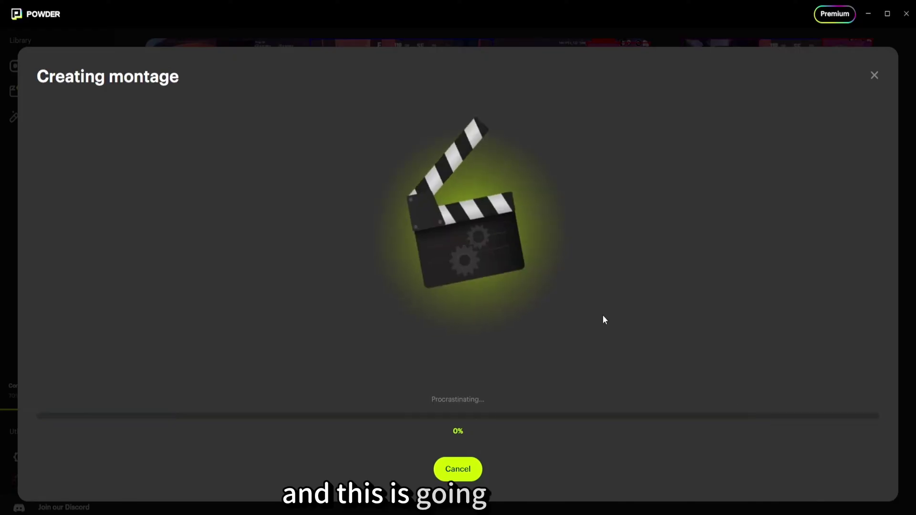